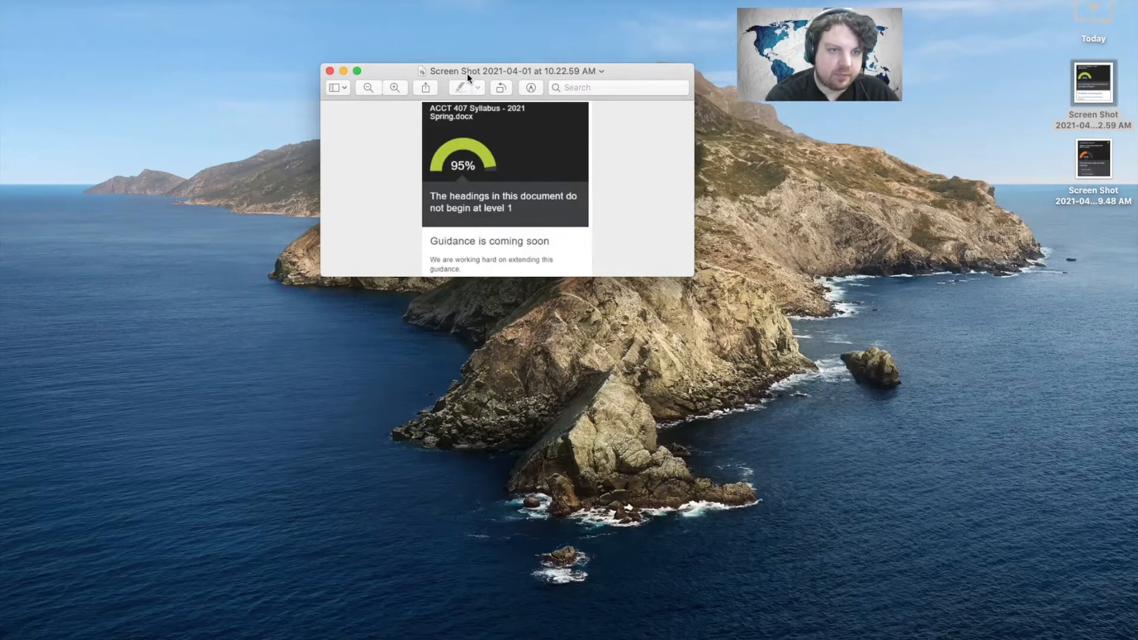
Switch to Word, position the midterm study sheet over the accessibility report screenshot, and select its title "Midterm Exam Study Sheet".
drag(467, 73, 477, 34)
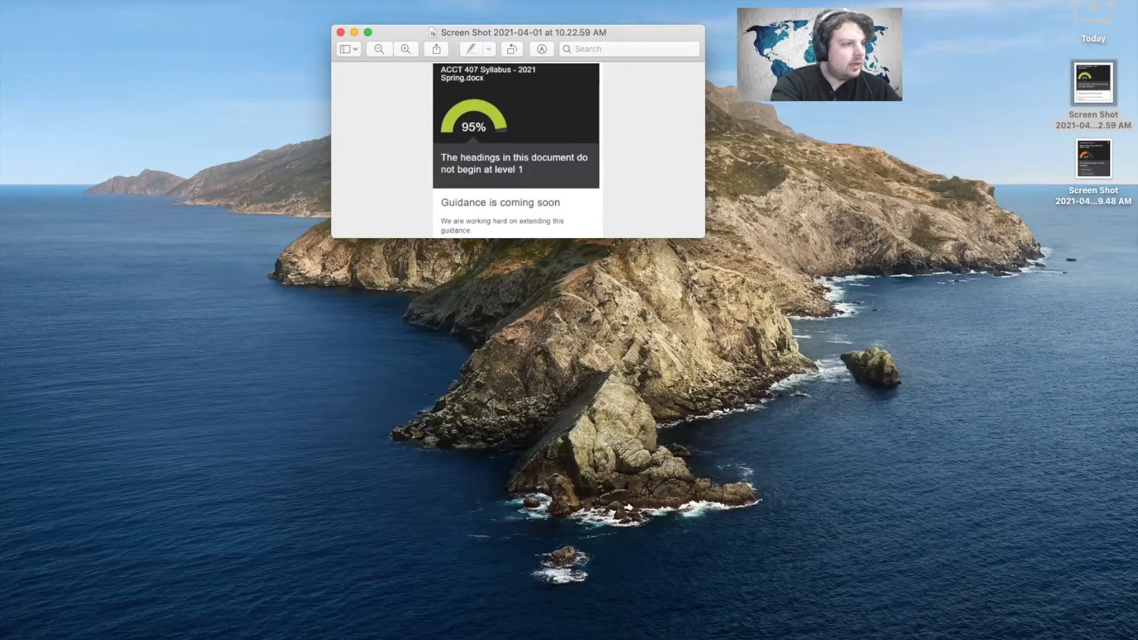
key(super+Tab)
drag(1, 132, 726, 109)
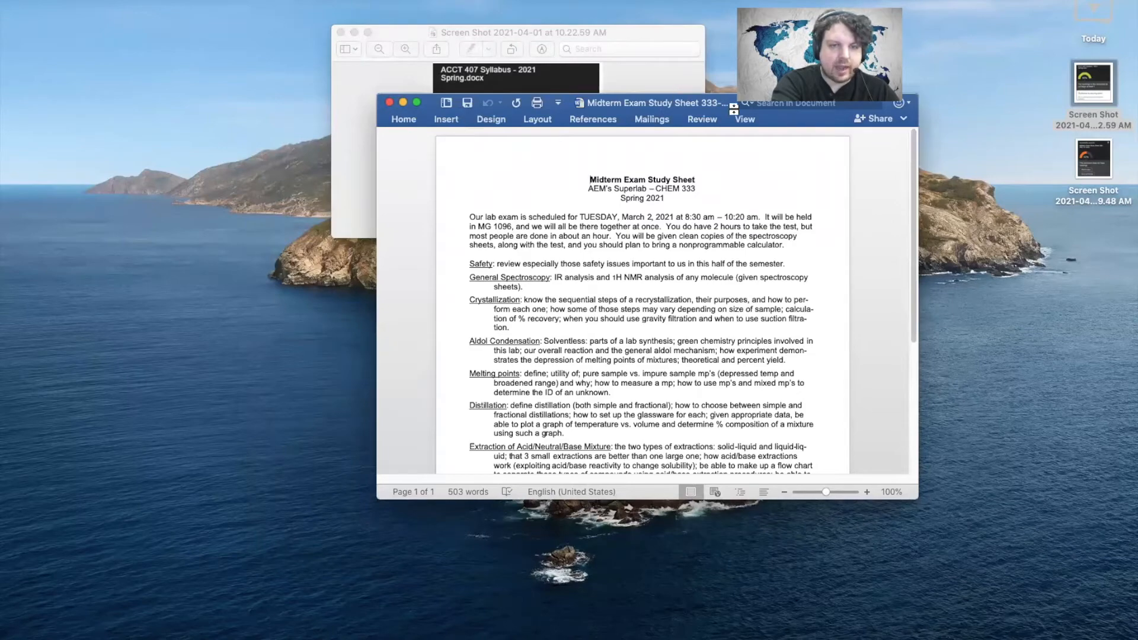
drag(832, 123, 618, 57)
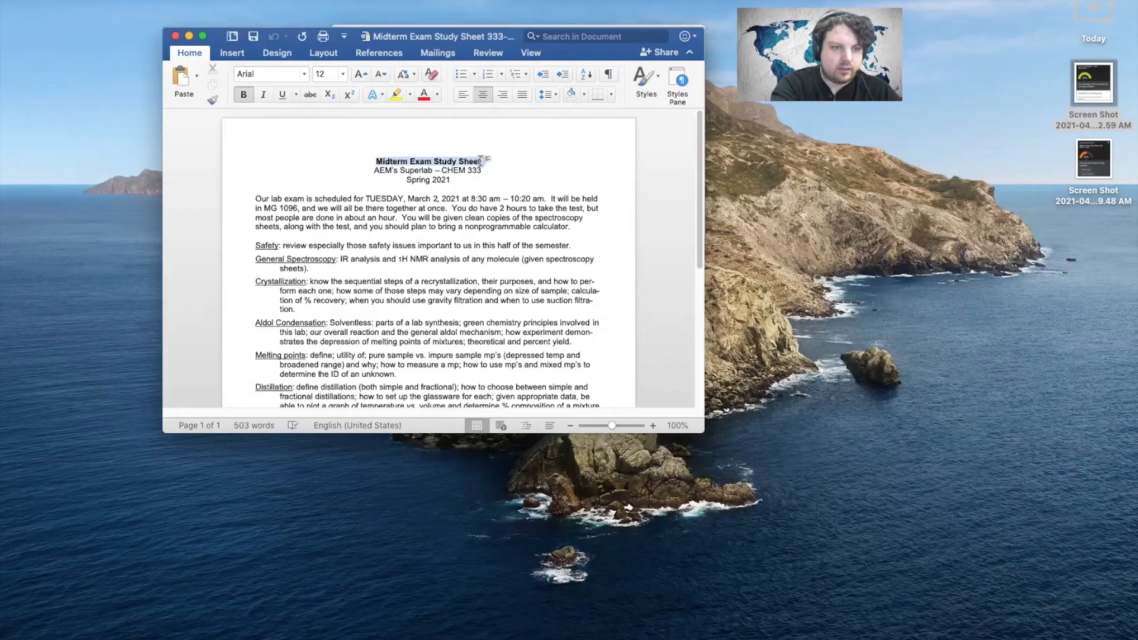
triple_click(480, 164)
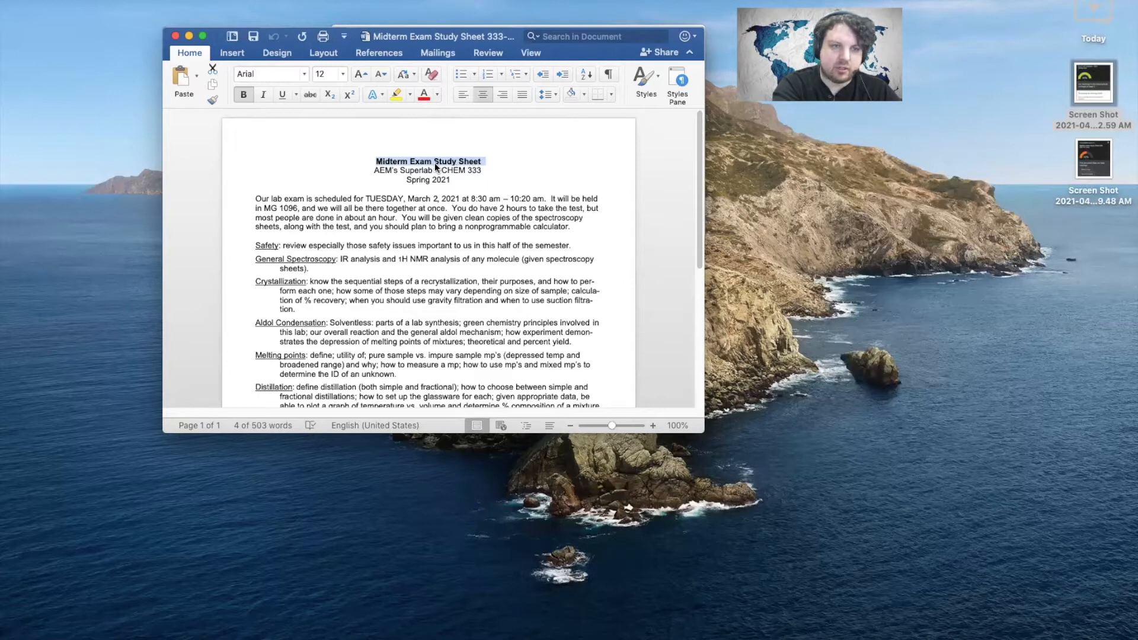
Try the Heading 1 style from the quick style gallery on the selected title, and undo it.
click(660, 80)
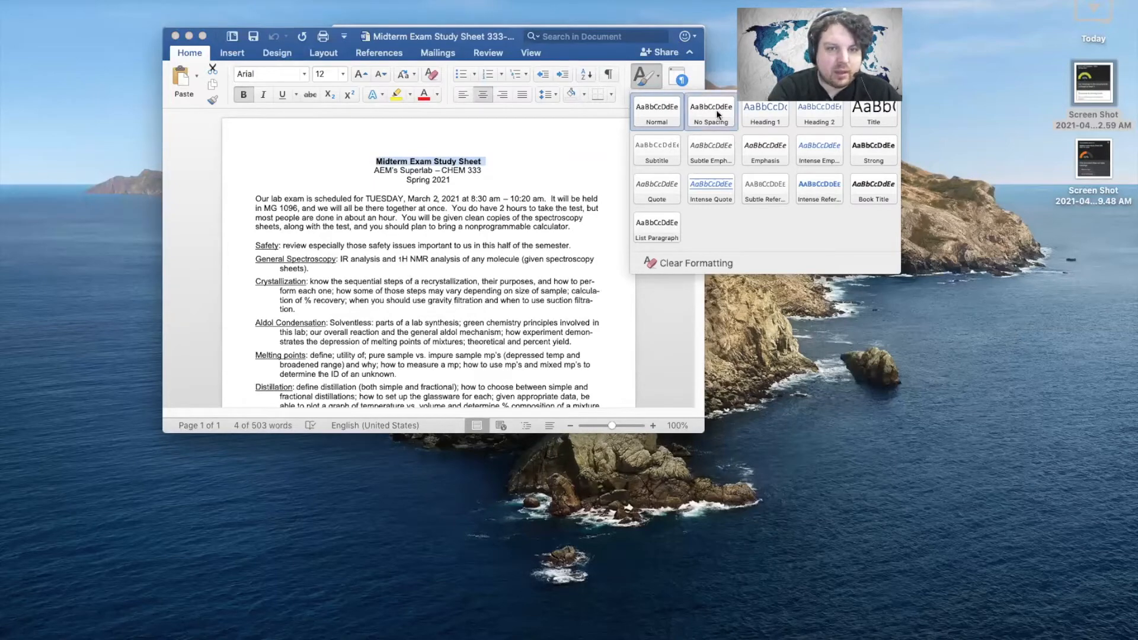
click(776, 121)
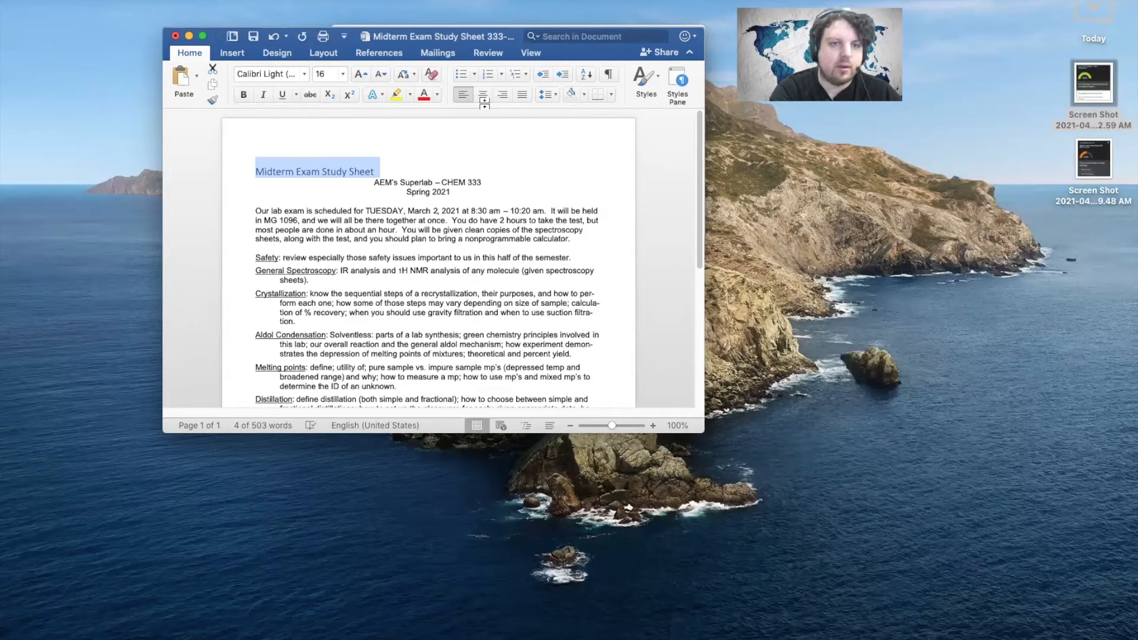
click(275, 39)
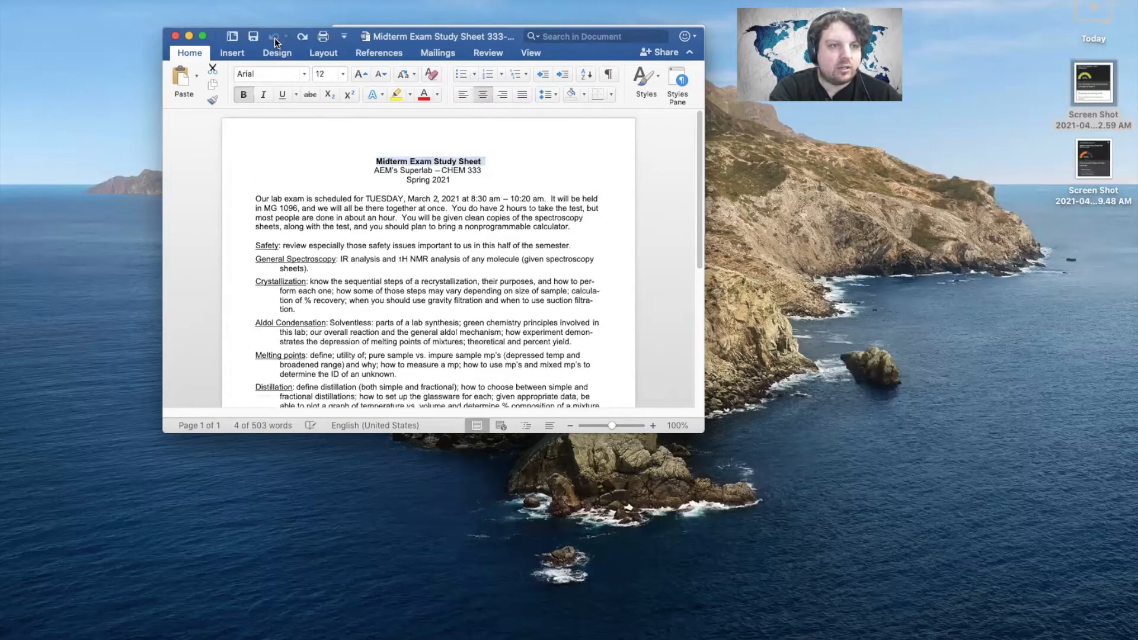
Show the full style list, try Heading 1 from it on the selected title, and undo that formatting.
click(673, 83)
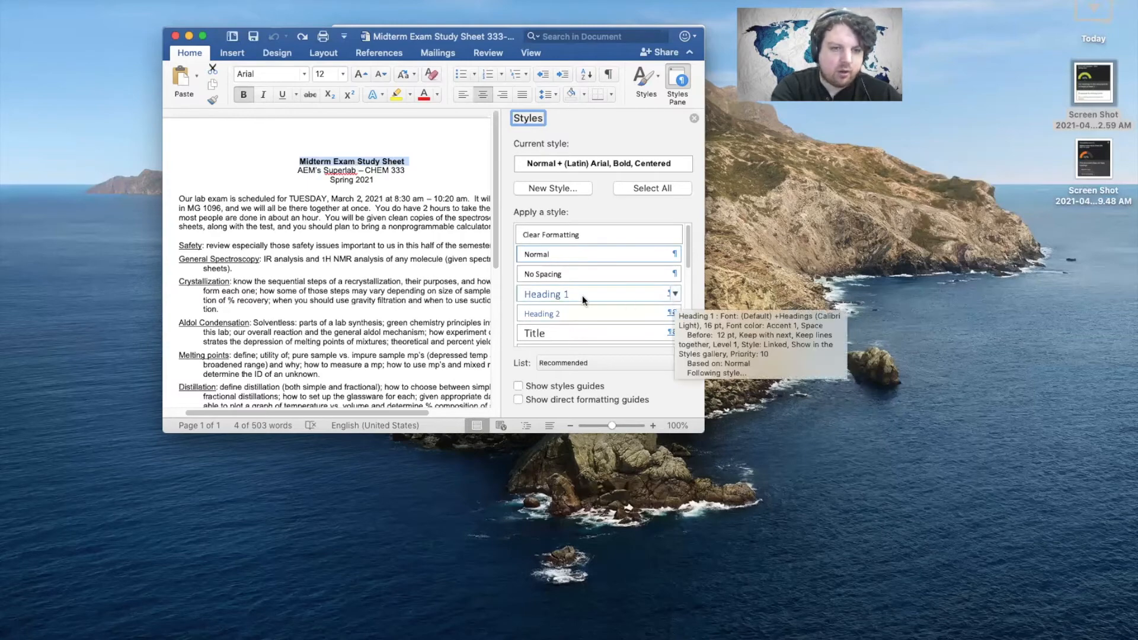
click(561, 299)
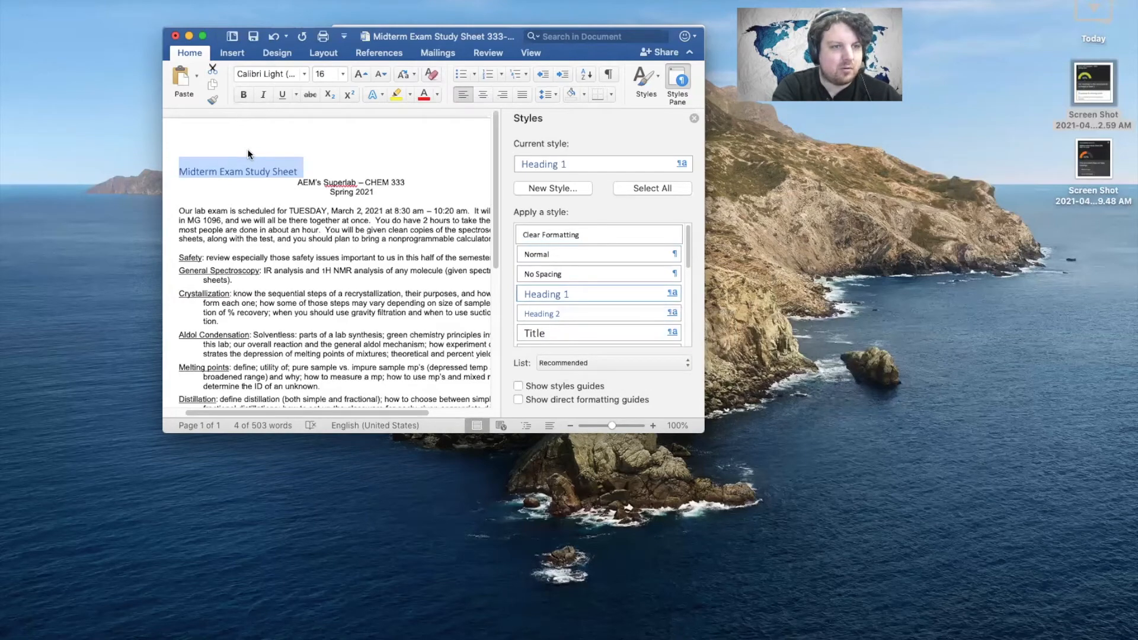
click(275, 36)
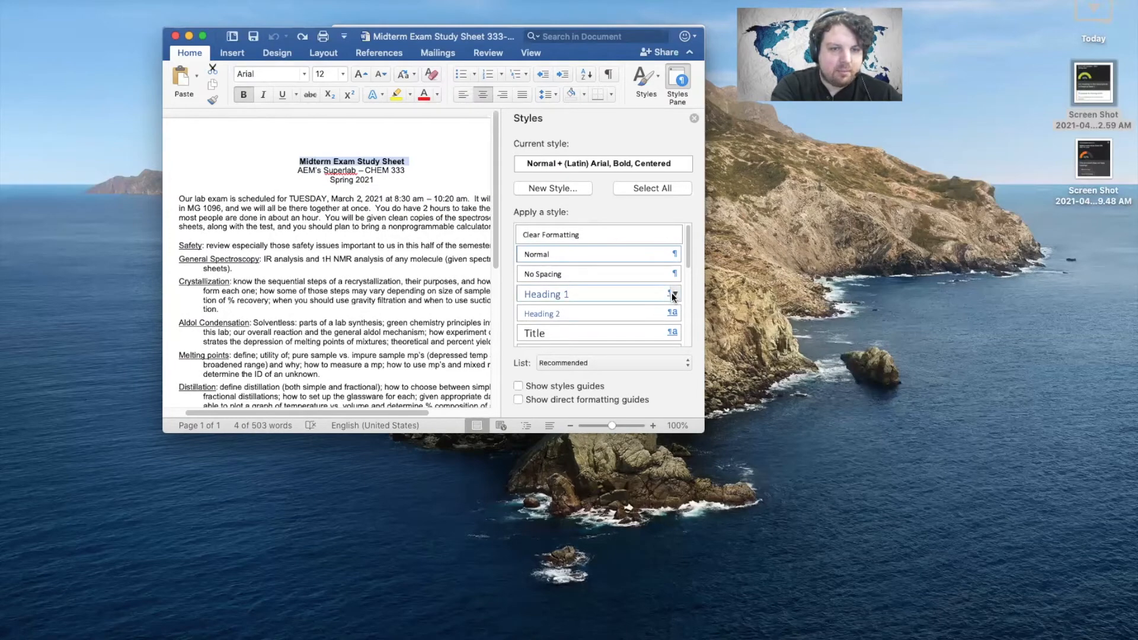
Update the Heading 1 style to match the selected title's own formatting.
mouse_move(675, 298)
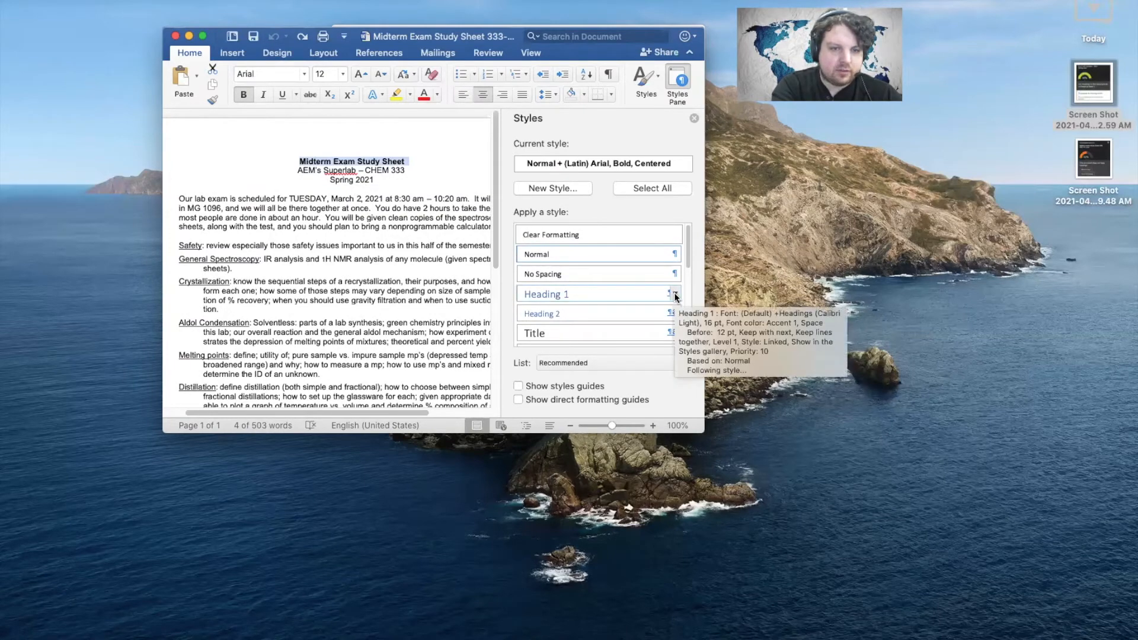
click(674, 295)
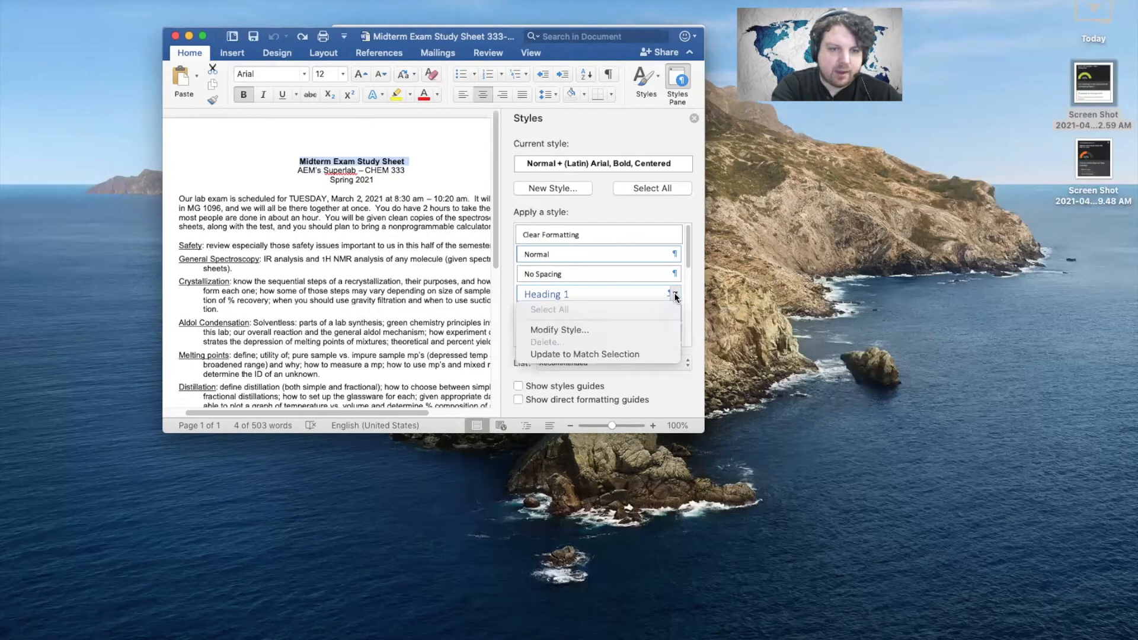
click(659, 353)
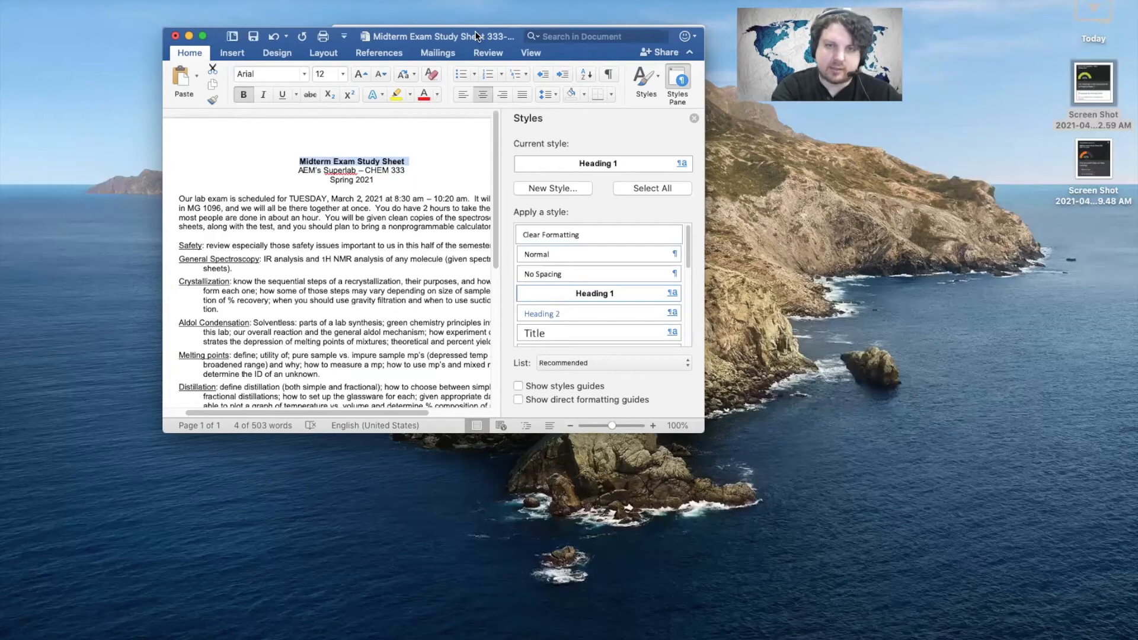
drag(475, 31, 479, 32)
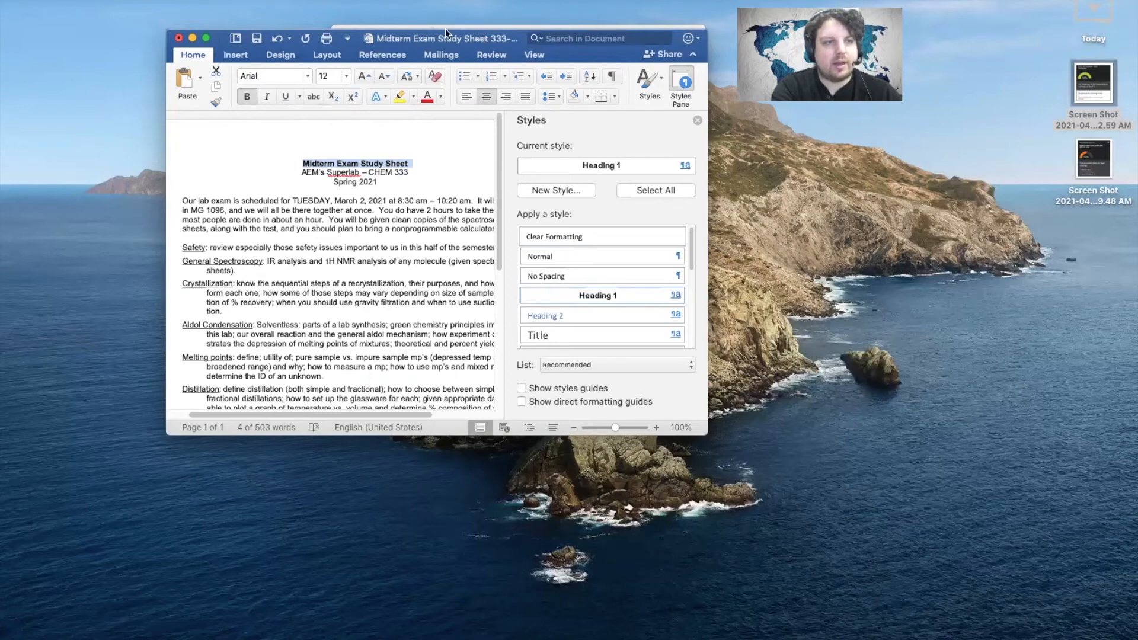
Save a copy of the document as "ally test heading" in the Documents folder.
click(79, 0)
click(120, 73)
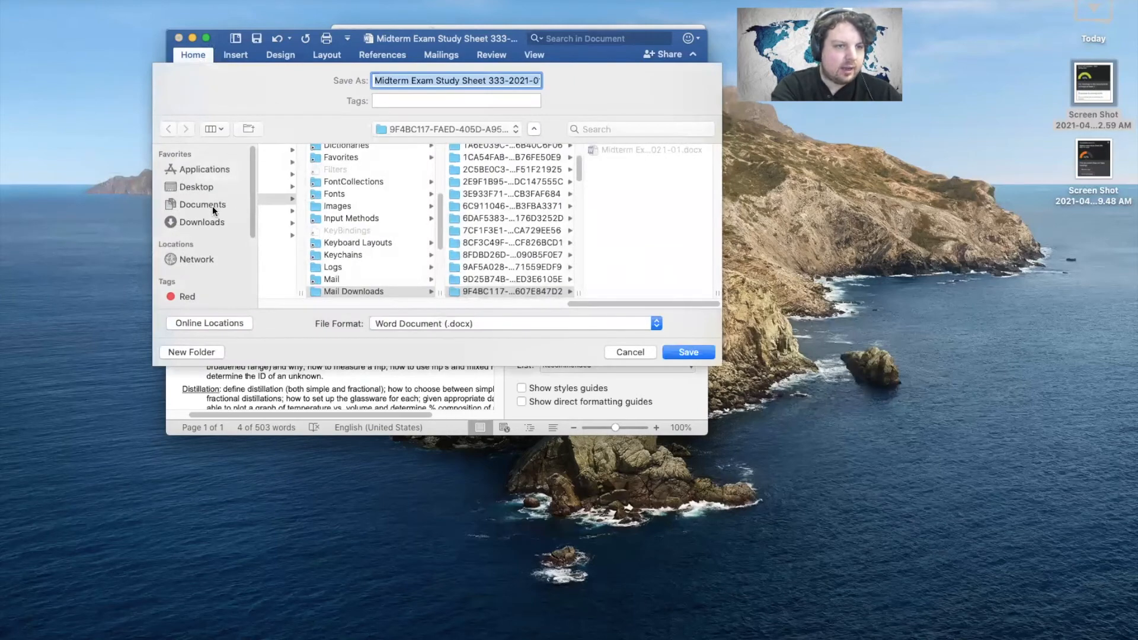
triple_click(473, 79)
text(ally test)
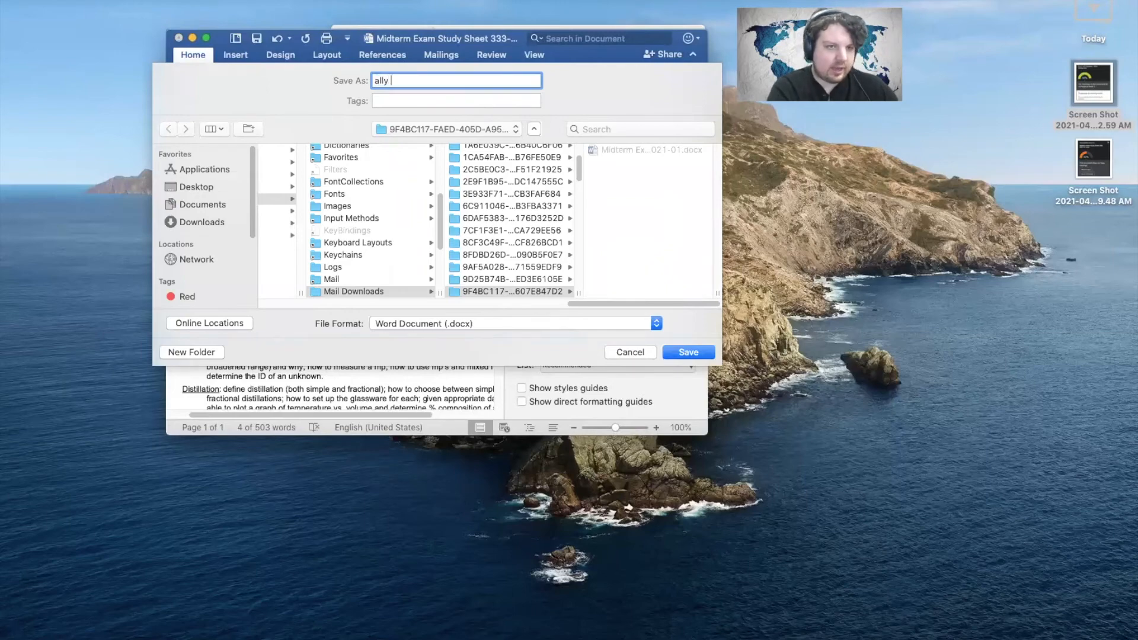
text(heading)
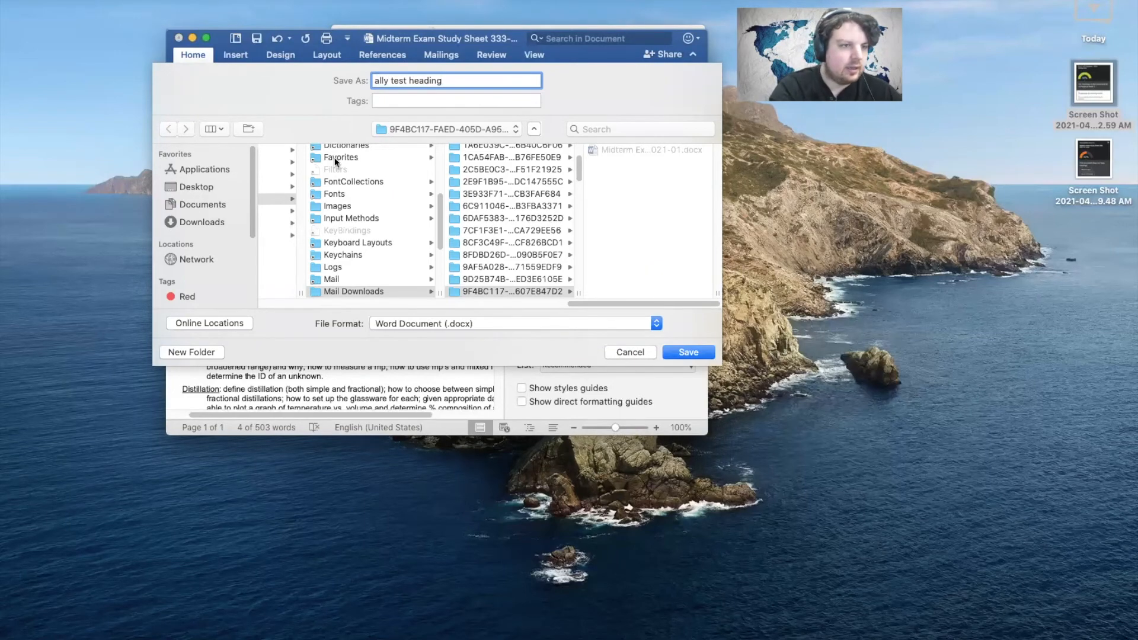
click(180, 205)
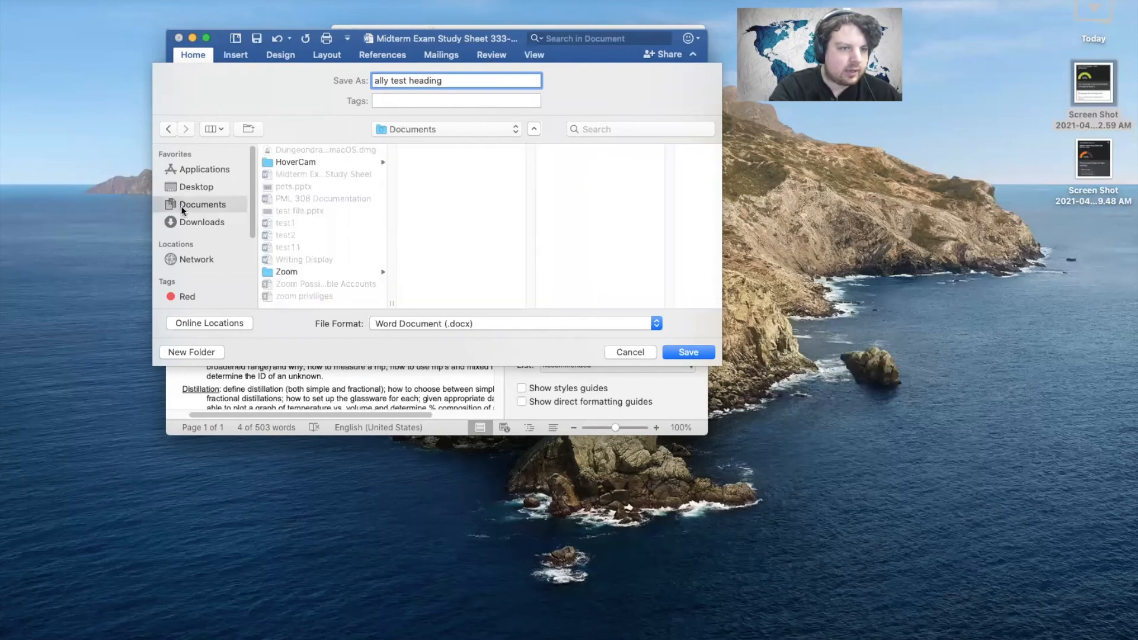
click(690, 356)
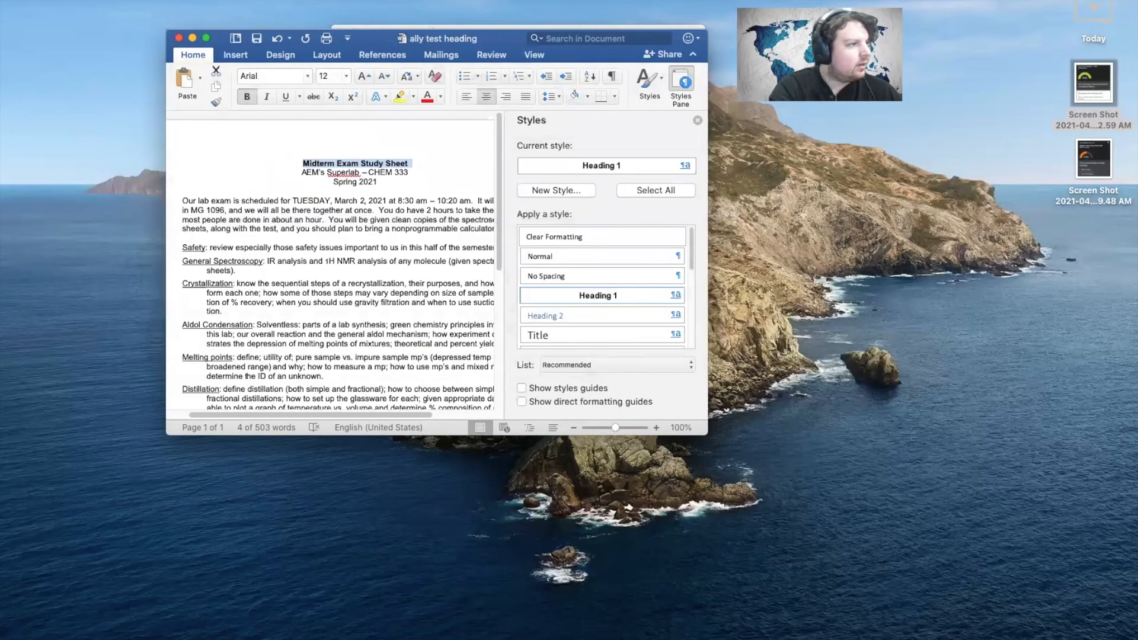
Switch to Blackboard in the browser and choose ally test heading.docx from the Documents folder as the file to upload.
key(super+Tab)
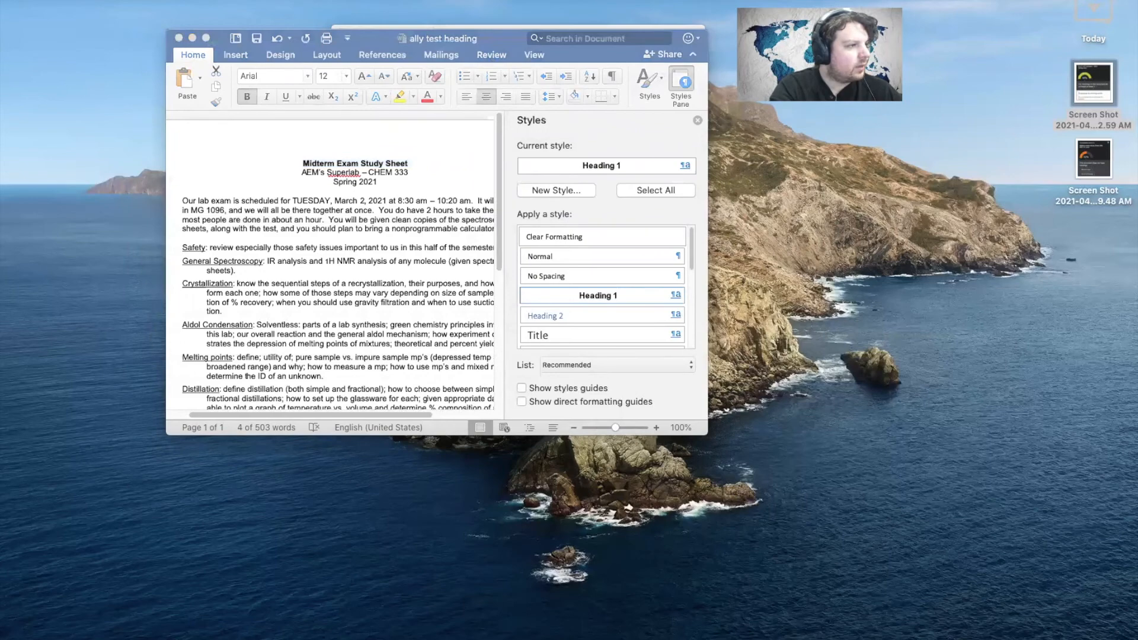
drag(0, 23, 809, 11)
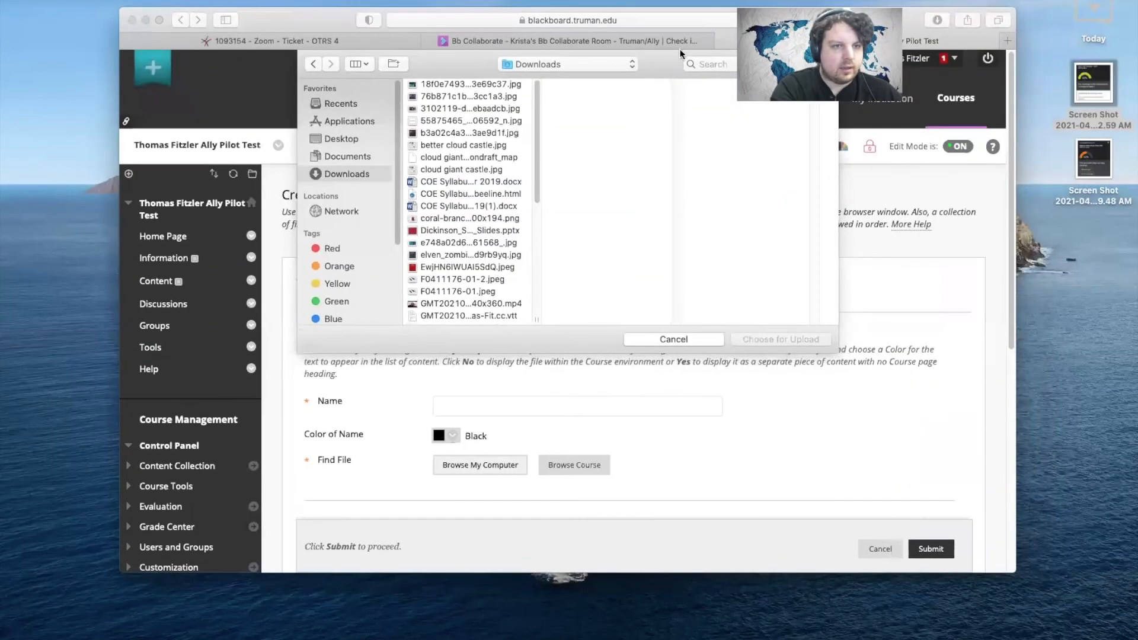
click(354, 155)
click(472, 84)
click(795, 339)
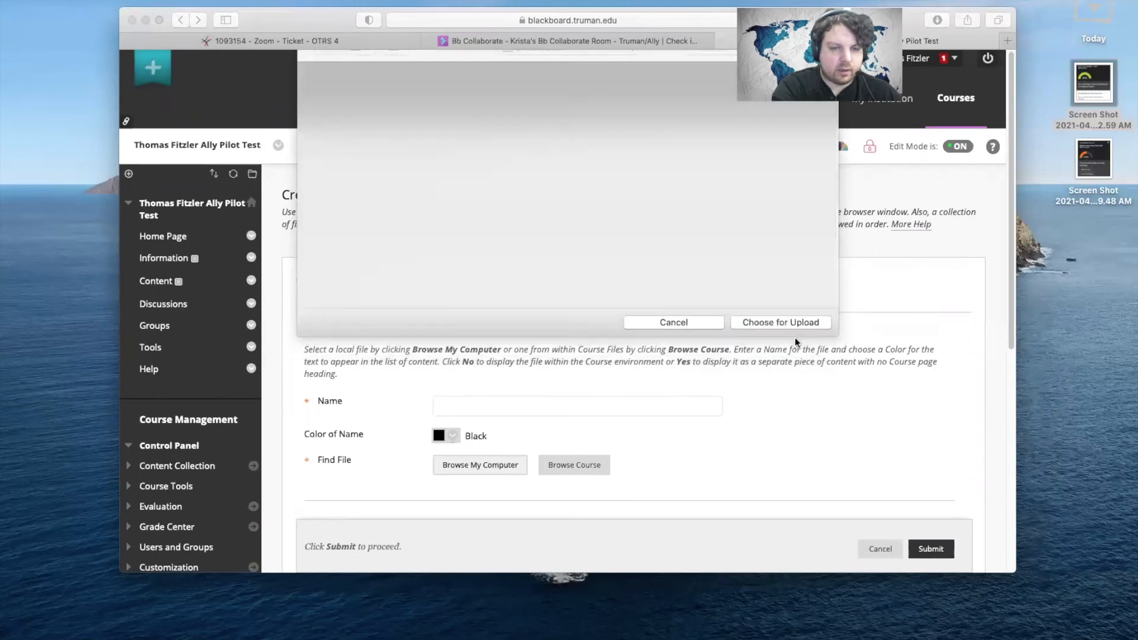
Name the new course file "Ally Test Heading" and submit it to the Content area.
click(512, 407)
text(Ally Test Heading)
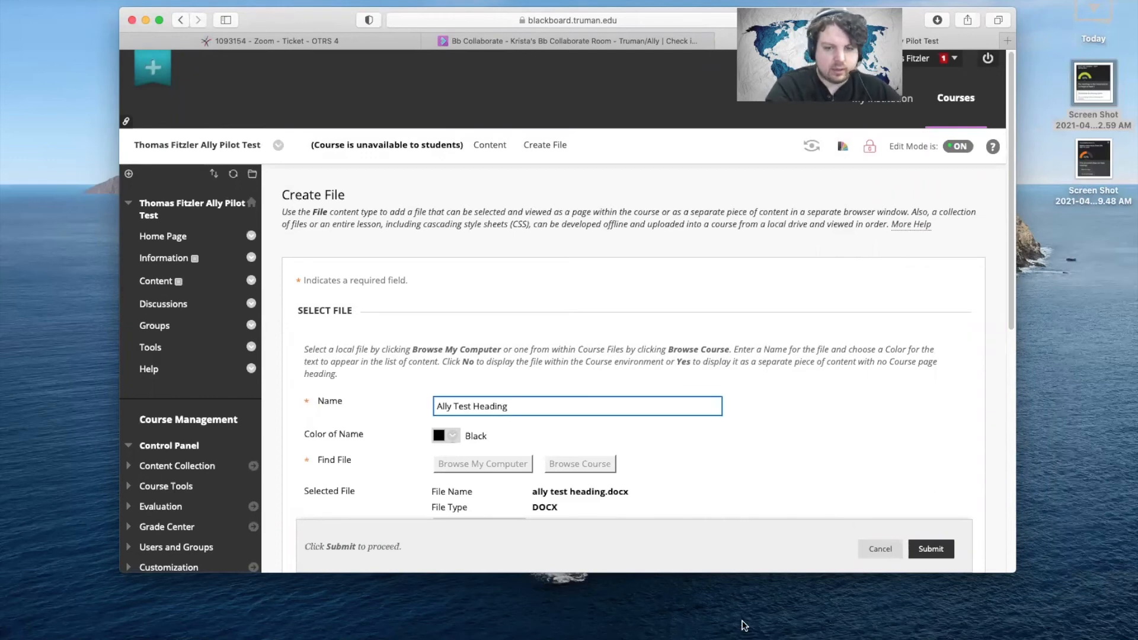
scroll(886, 454, down, 10)
click(938, 543)
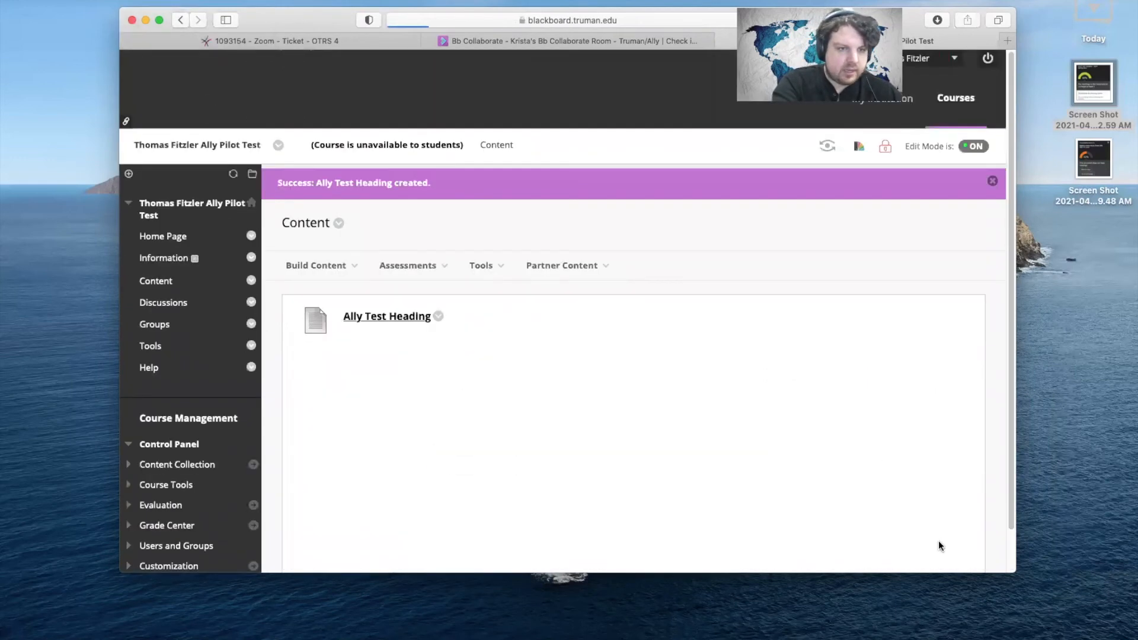
Reload the course's Content page until the Ally indicator loads, and check the accessibility score of Ally Test Heading.
click(165, 237)
click(166, 283)
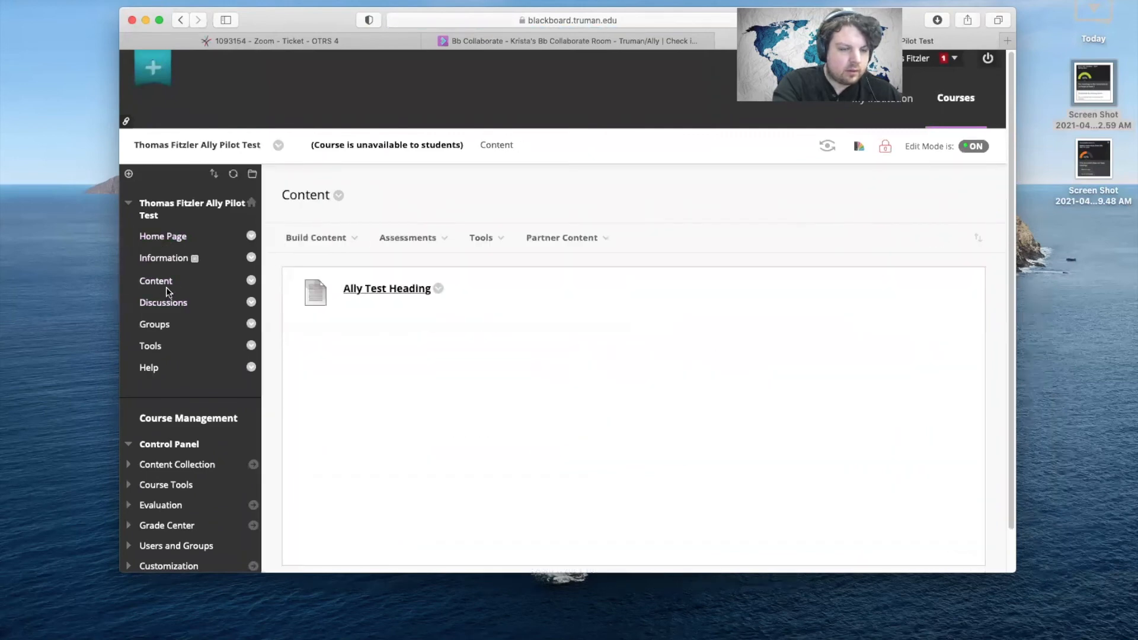
click(182, 237)
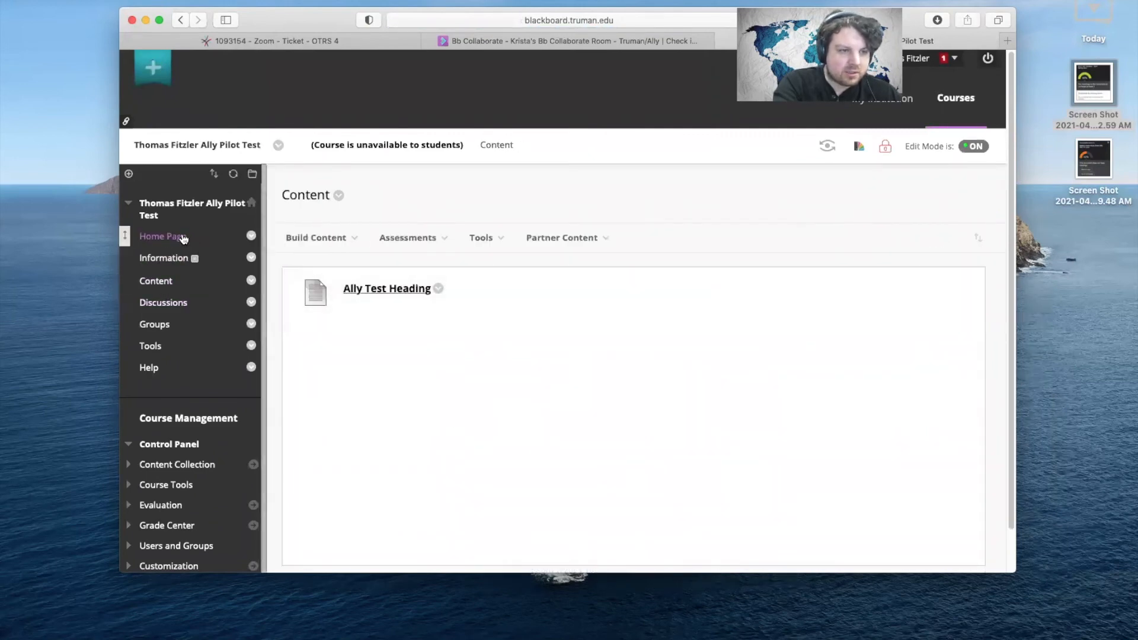
click(161, 277)
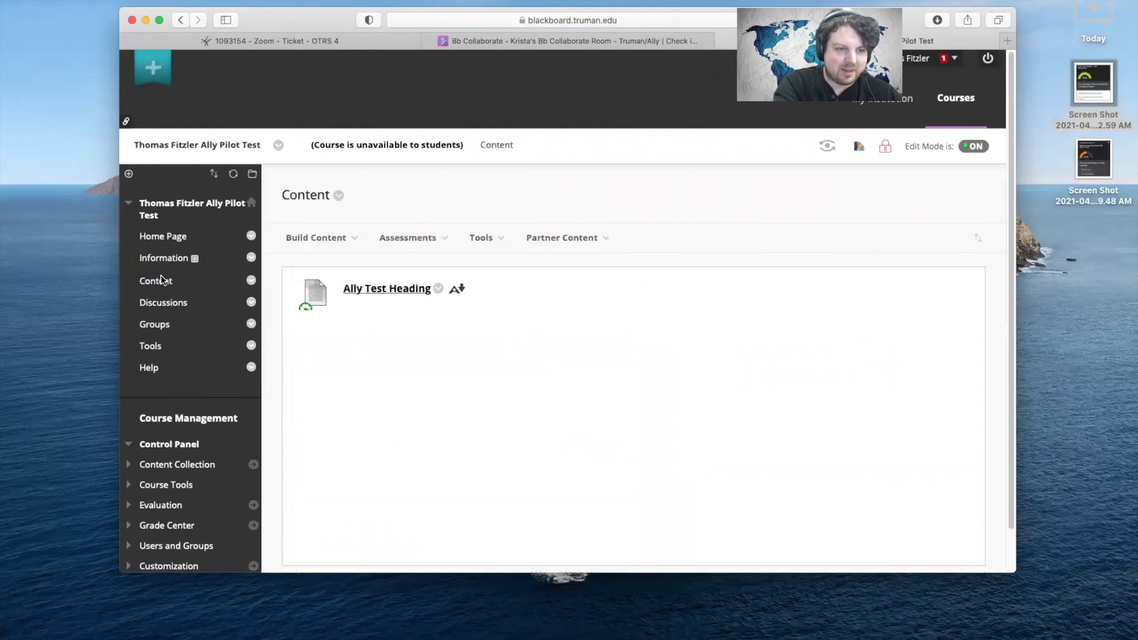
mouse_move(306, 308)
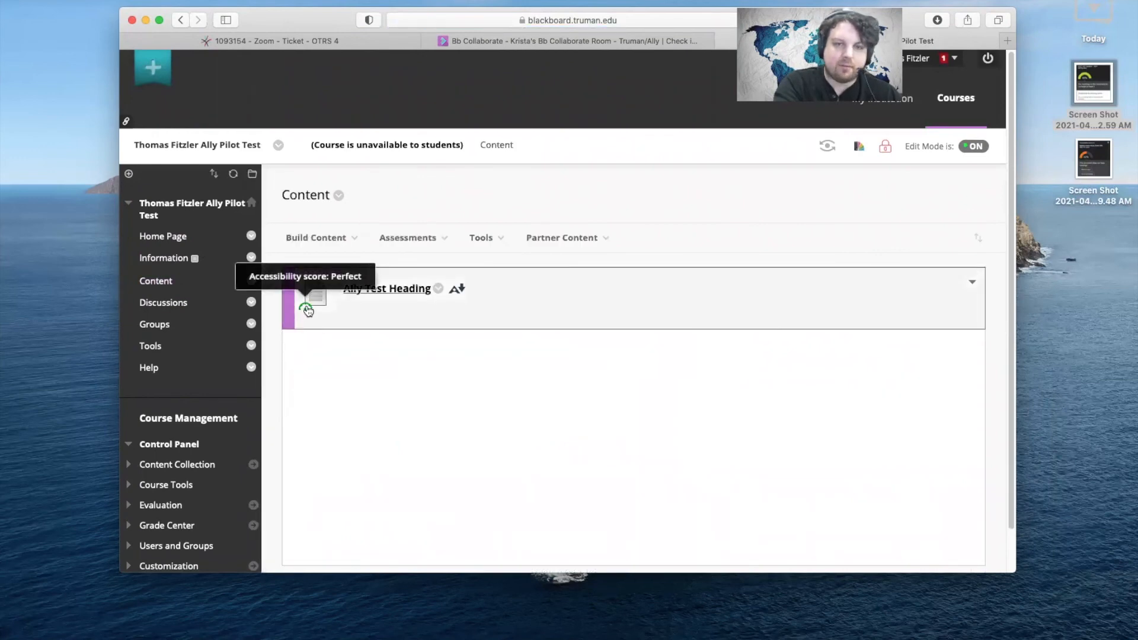